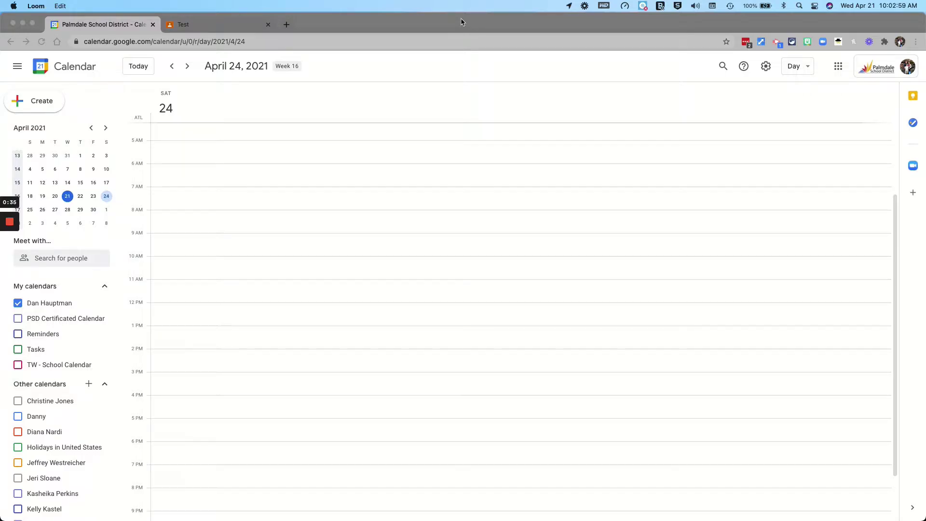
# - Switch to Google Classroom and generate a Meet link for the Test class, saving it hidden from students
pyautogui.click(216, 28)
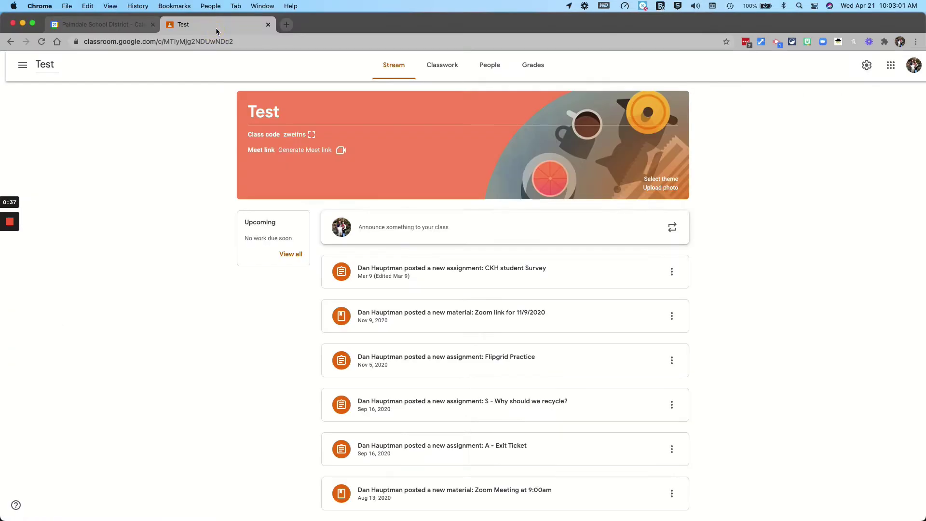
pyautogui.click(302, 155)
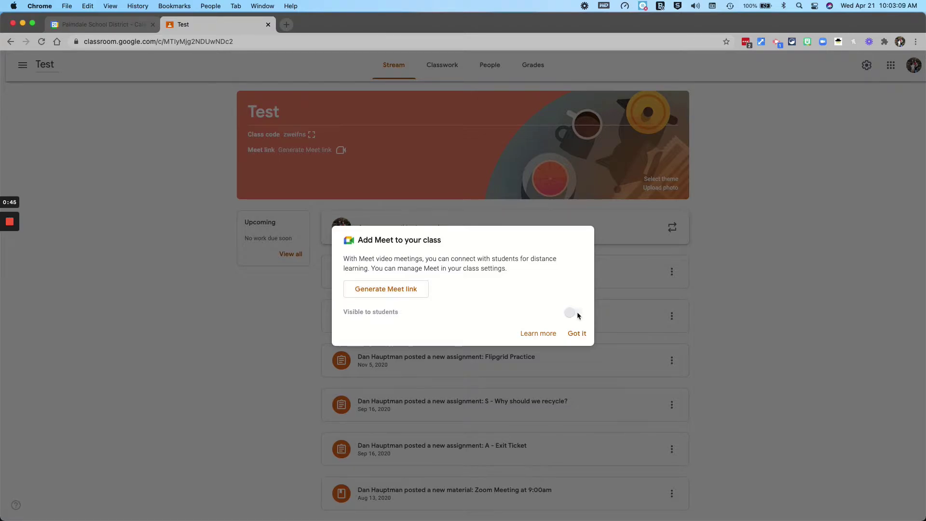
pyautogui.click(393, 291)
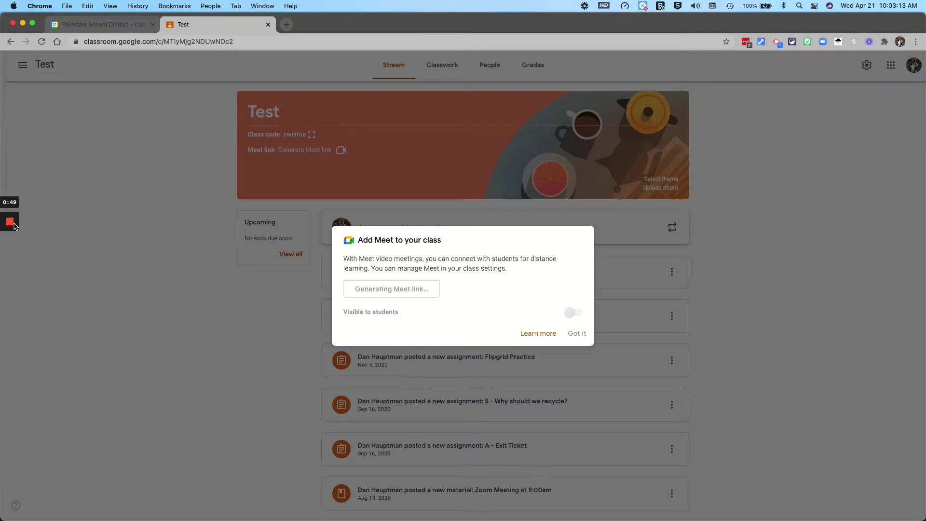
pyautogui.click(578, 314)
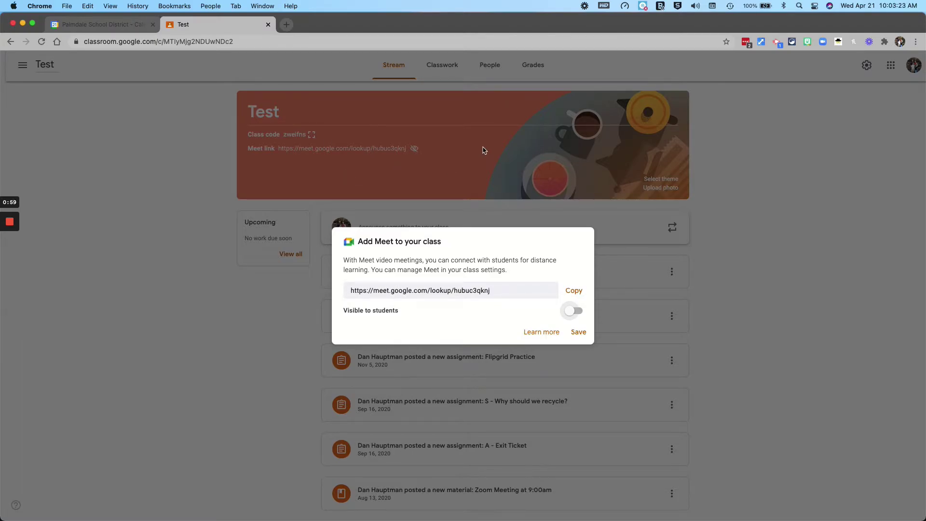
pyautogui.click(578, 332)
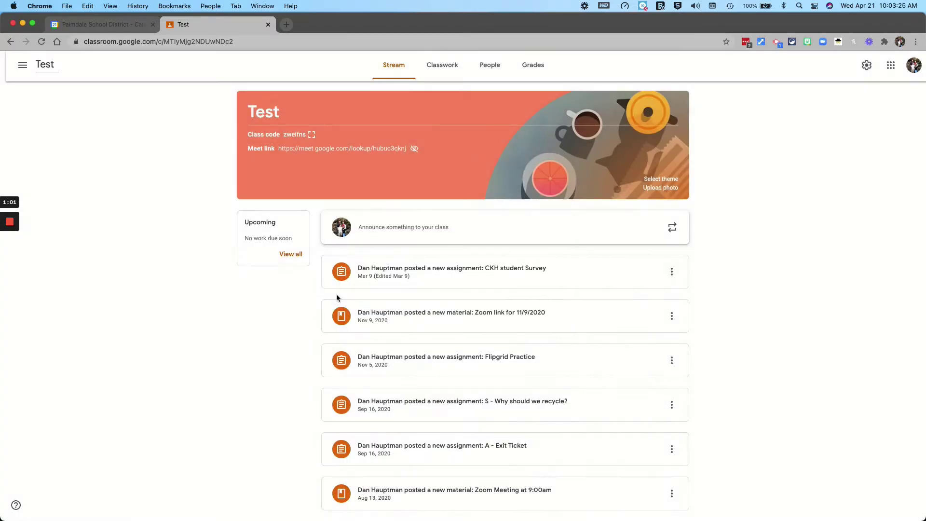
# - Preview the class Meet link's join page from the class banner, and close it without joining the meeting
pyautogui.click(415, 149)
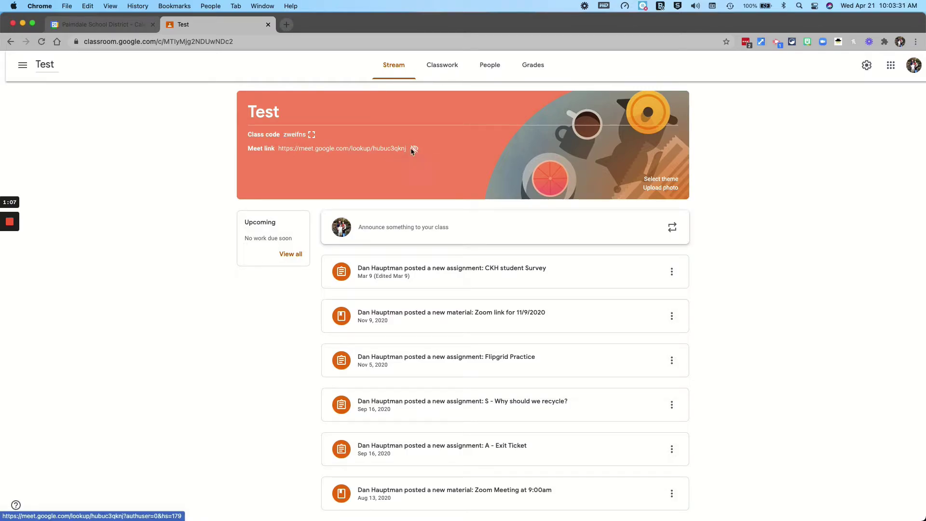
pyautogui.click(397, 148)
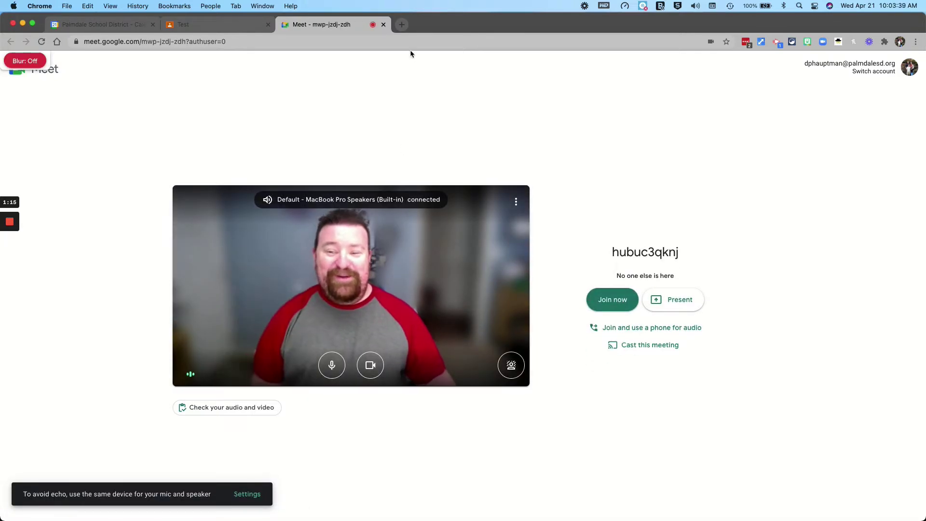
pyautogui.click(384, 24)
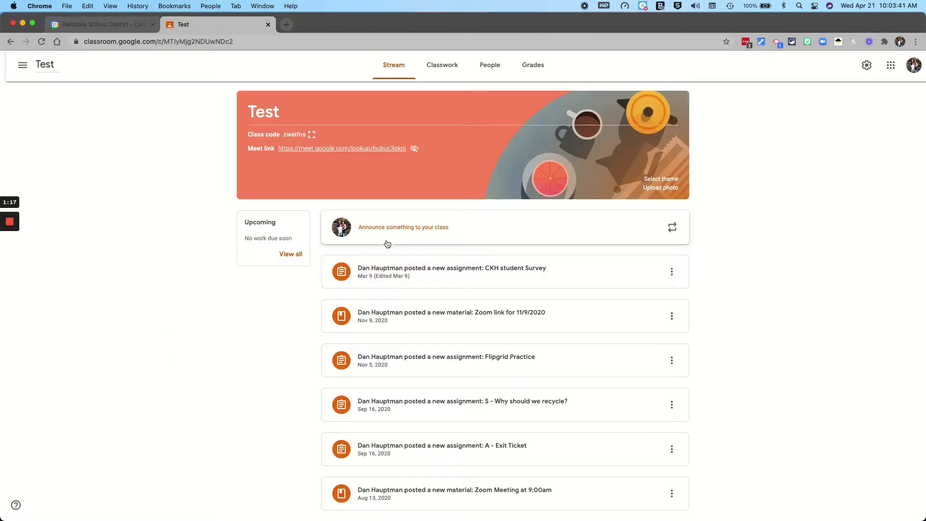
# - Make the Meet link visible to students in the class settings, save, and return to the class stream
pyautogui.click(527, 79)
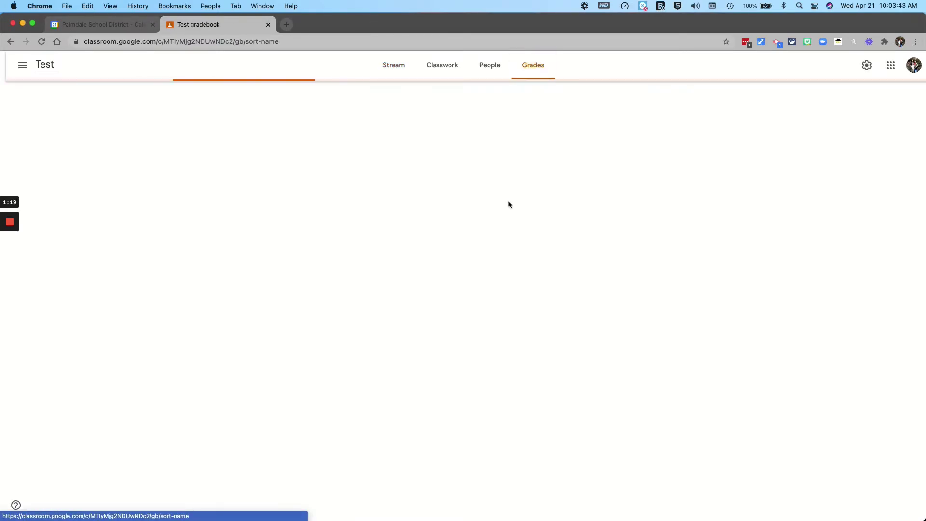
pyautogui.click(867, 65)
pyautogui.scroll(-5, 599, 325)
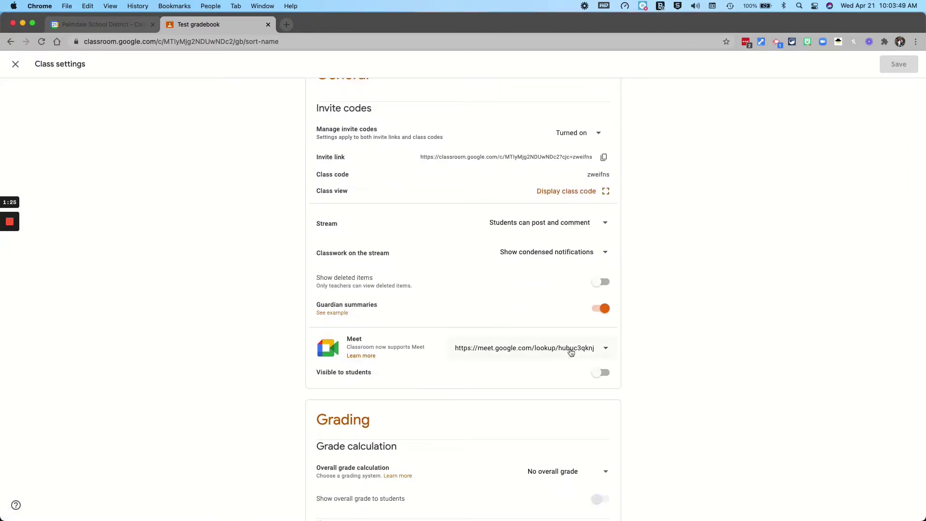
pyautogui.click(595, 375)
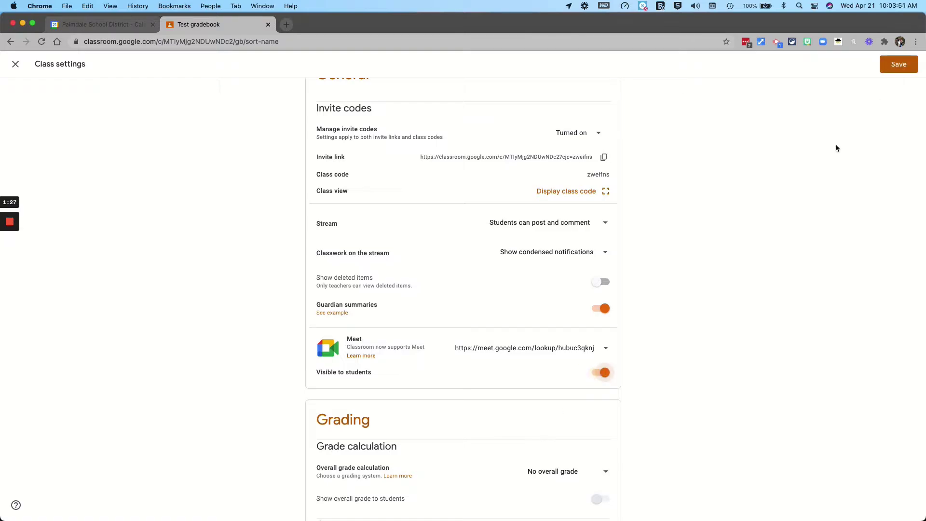
pyautogui.click(897, 64)
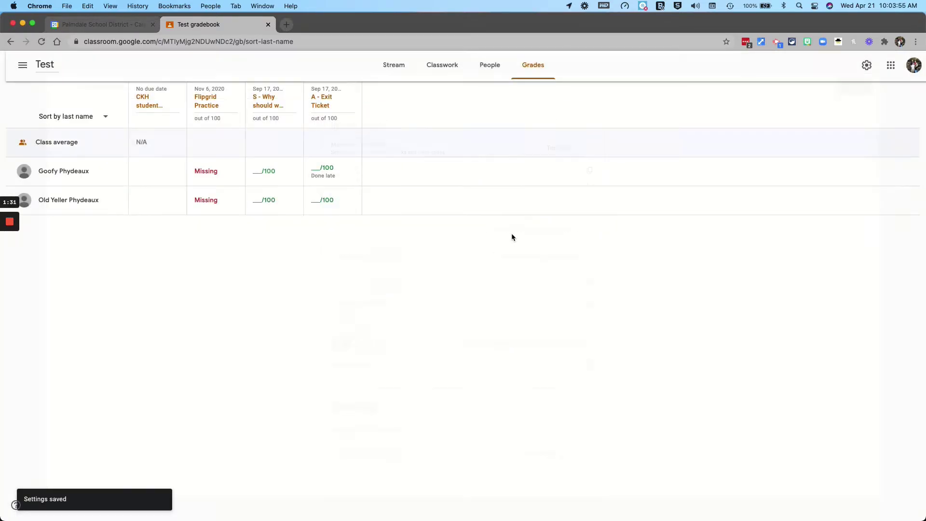
pyautogui.click(410, 66)
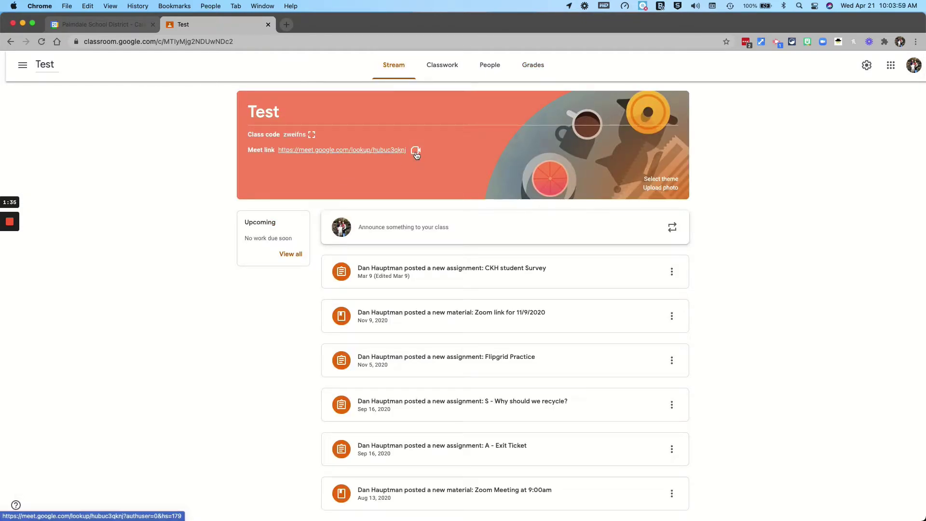
# - Turn off the Meet link's visibility to students in the class settings and save
pyautogui.click(866, 70)
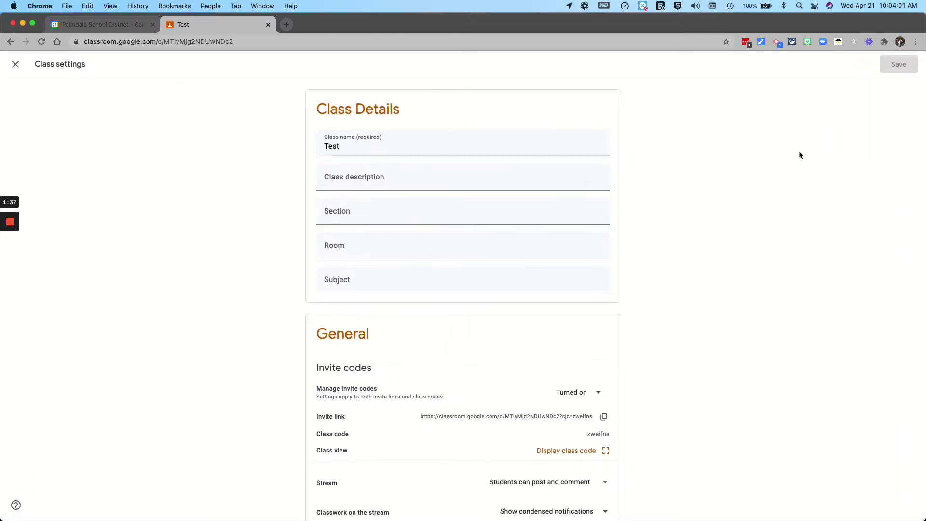
pyautogui.scroll(-6, 627, 354)
pyautogui.click(602, 340)
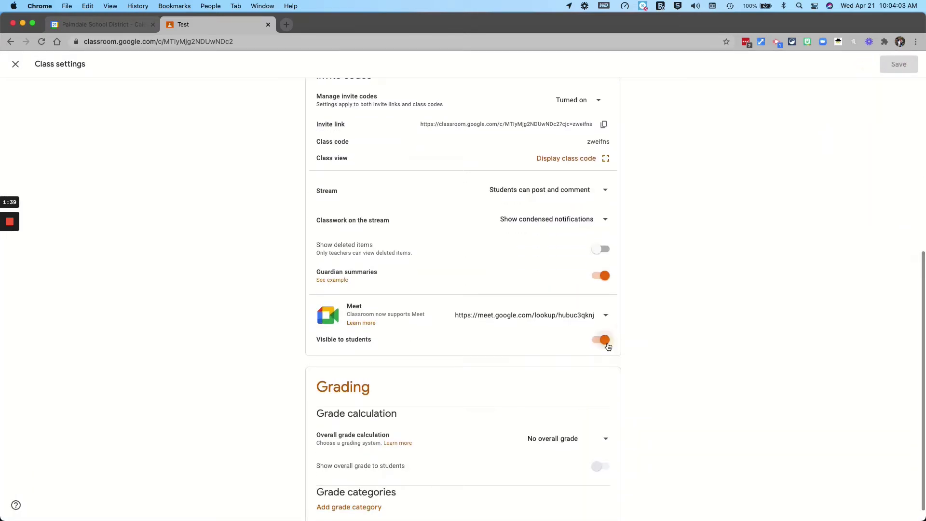
pyautogui.click(887, 70)
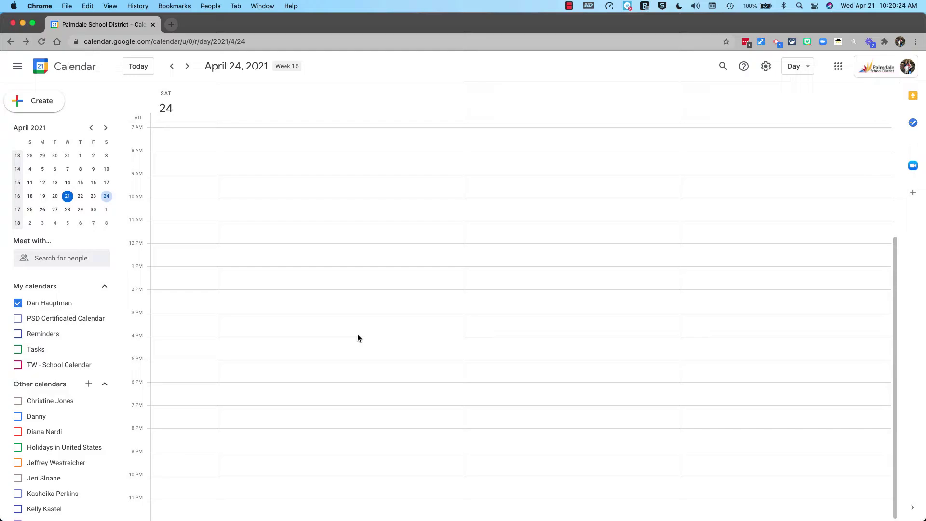
# - Create a Google Calendar event on Saturday, April 24 from 10:30am to 12:00pm, titled "Open Office w. Mr." plus the teacher's surname
pyautogui.moveTo(177, 208); pyautogui.dragTo(178, 240)
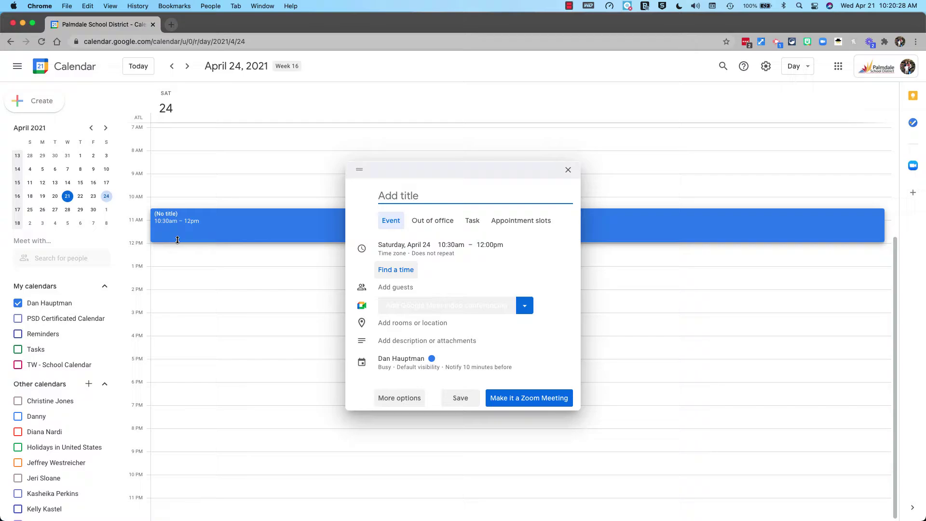
pyautogui.write('Open Office w. Mr. Ha')
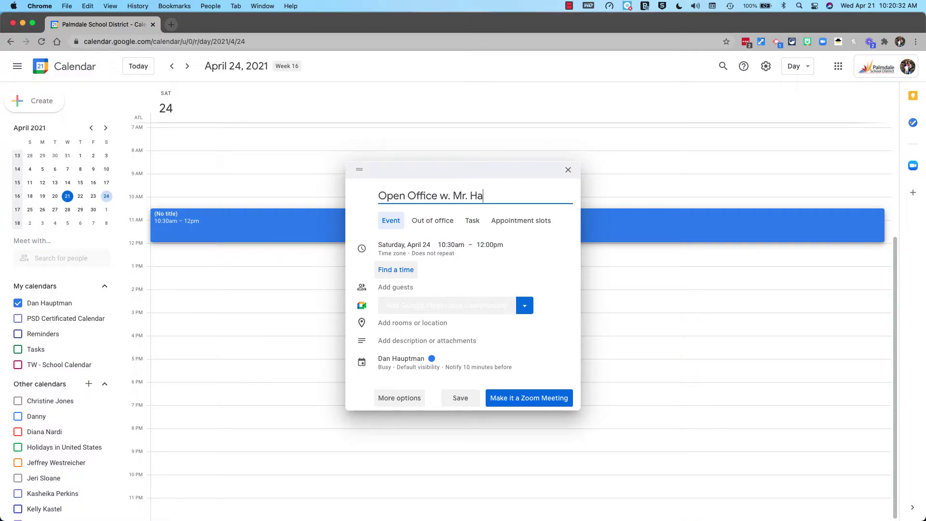
pyautogui.write('uptma')
pyautogui.press('BackSpace')
pyautogui.press('BackSpace')
pyautogui.write('tman')
# - Add the two students from the Test class as guests of the open office event
pyautogui.click(402, 288)
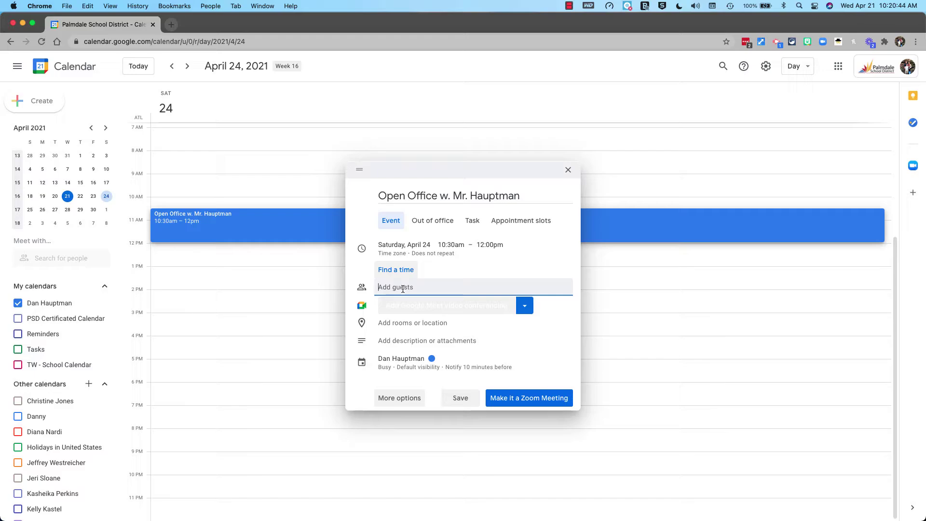
pyautogui.write('Old Ye')
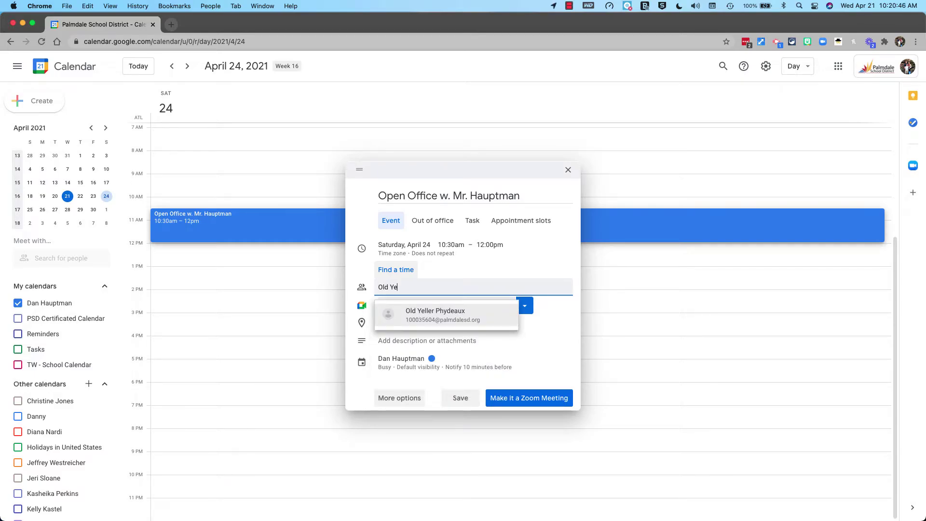
pyautogui.write('ller')
pyautogui.press('Return')
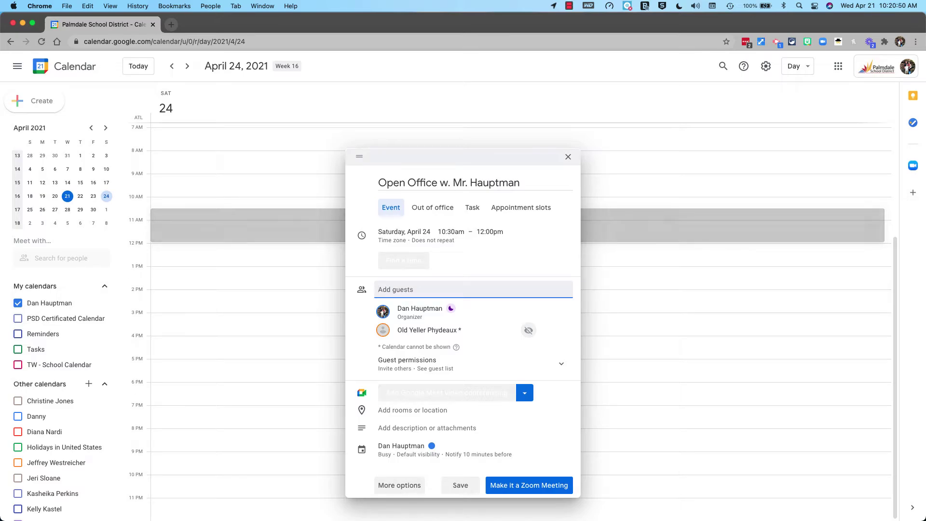
pyautogui.write('Goofy')
pyautogui.press('Return')
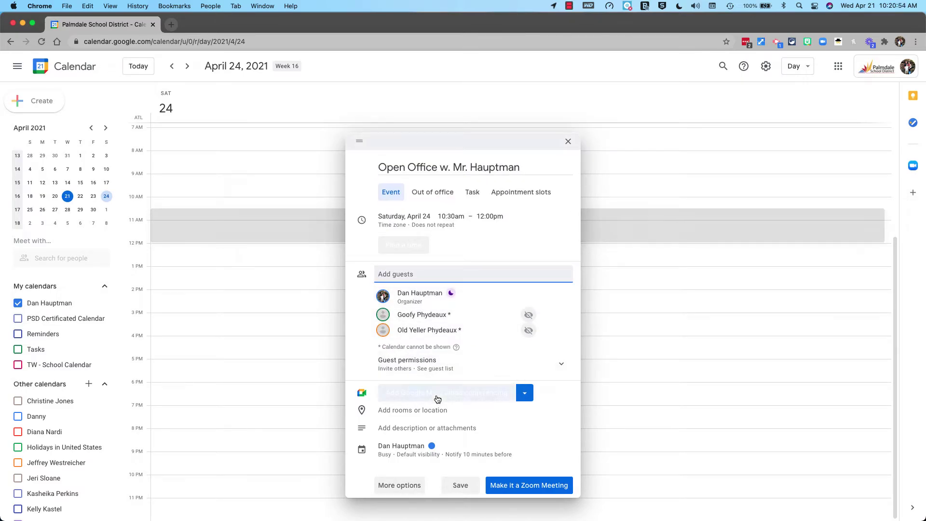
# - Turn off the guest permissions Invite others and See guest list for the event
pyautogui.click(560, 365)
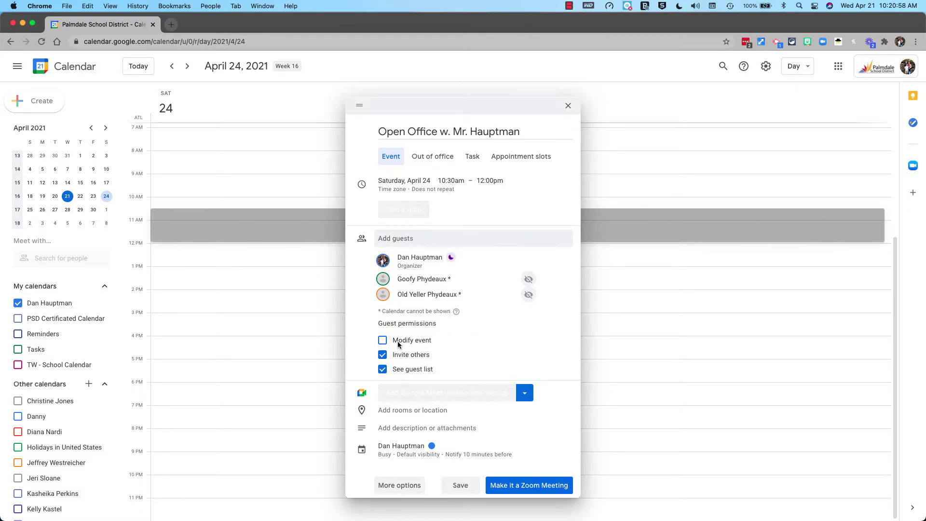
pyautogui.click(383, 355)
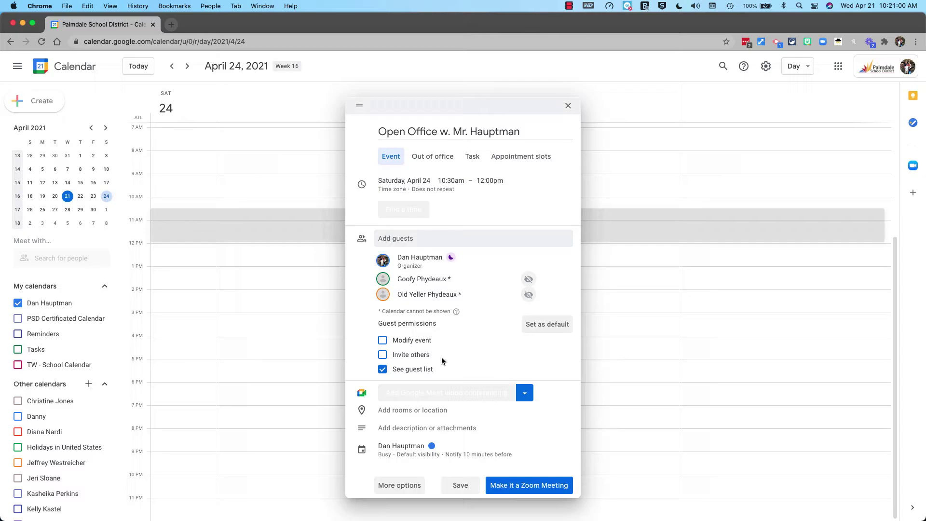
pyautogui.click(382, 370)
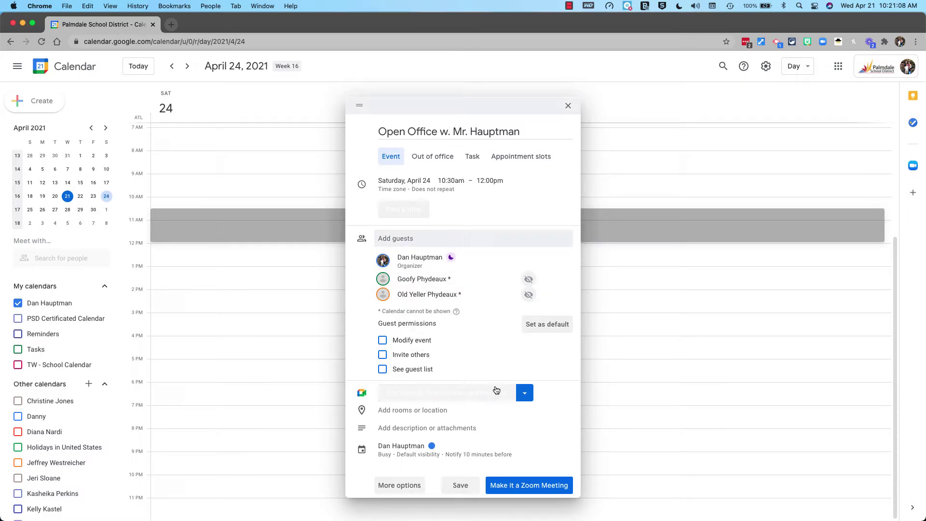
# - Add Google Meet video conferencing to the event and expand its joining details
pyautogui.click(524, 393)
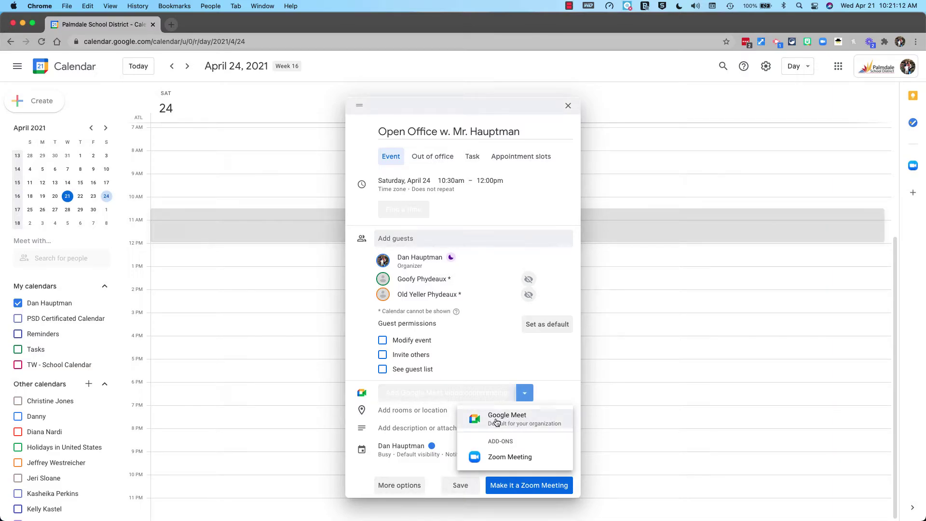
pyautogui.click(525, 424)
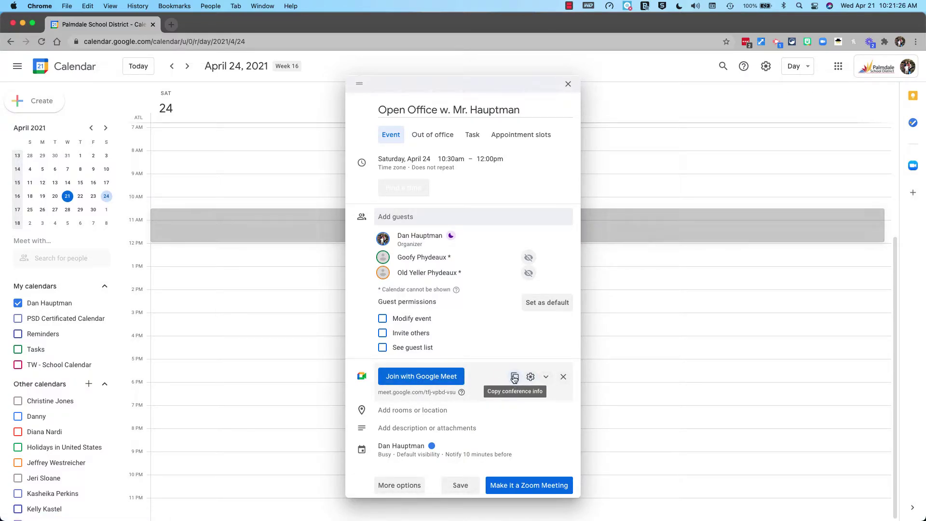
pyautogui.click(546, 376)
pyautogui.scroll(-3, 483, 386)
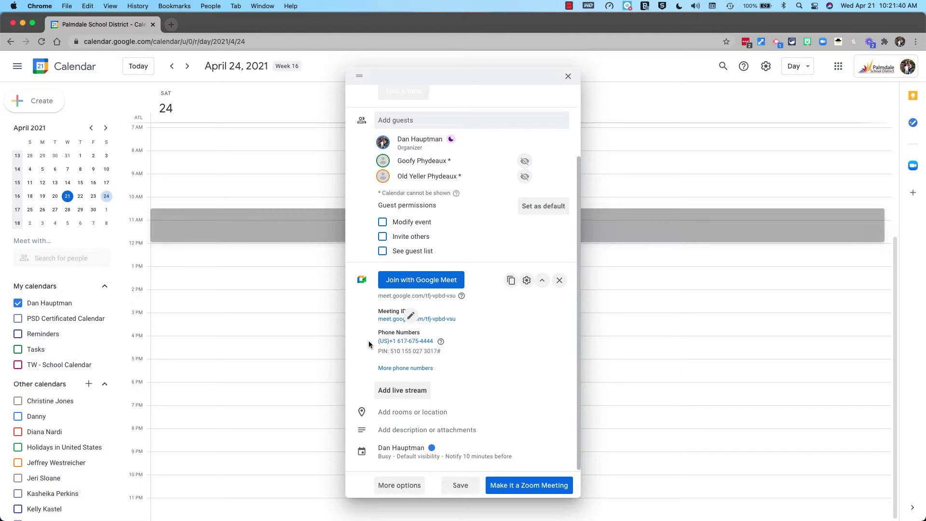
# - Turn off Quick access in the host controls of the event's video meeting settings
pyautogui.click(527, 286)
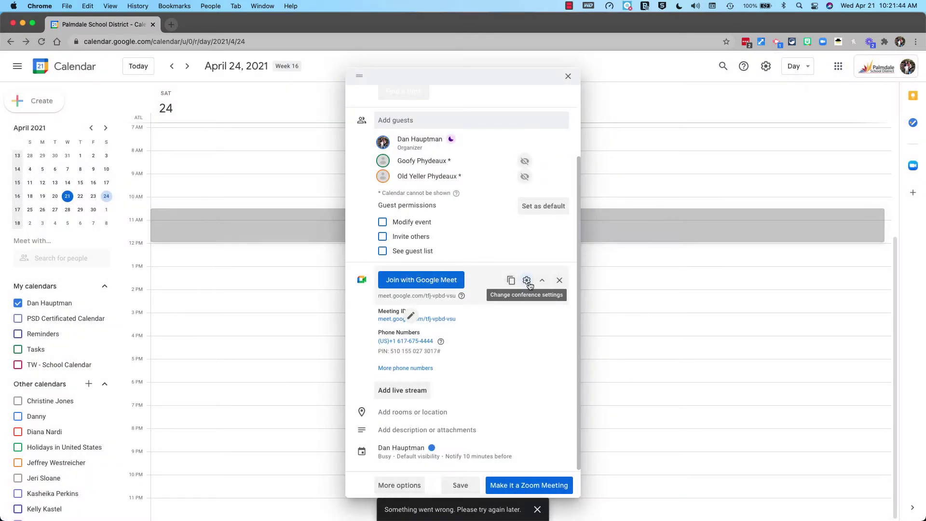
pyautogui.click(527, 285)
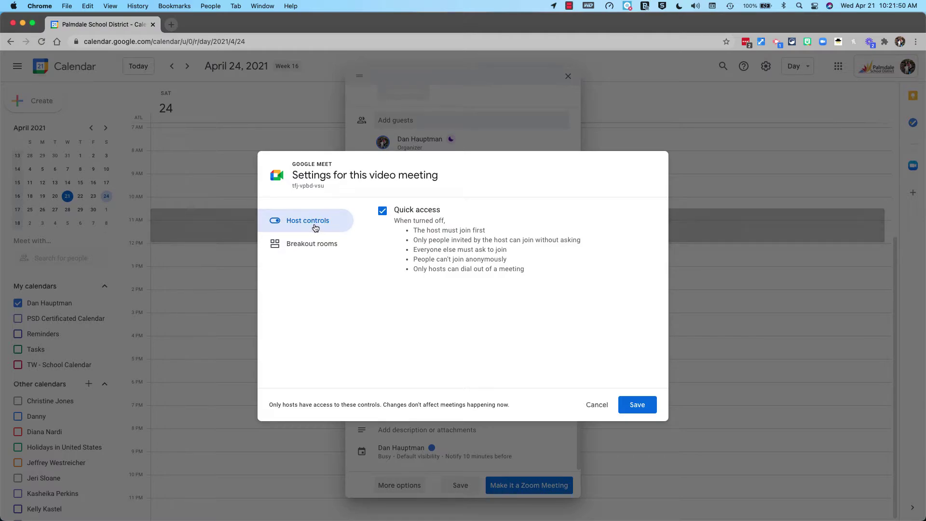
pyautogui.click(382, 212)
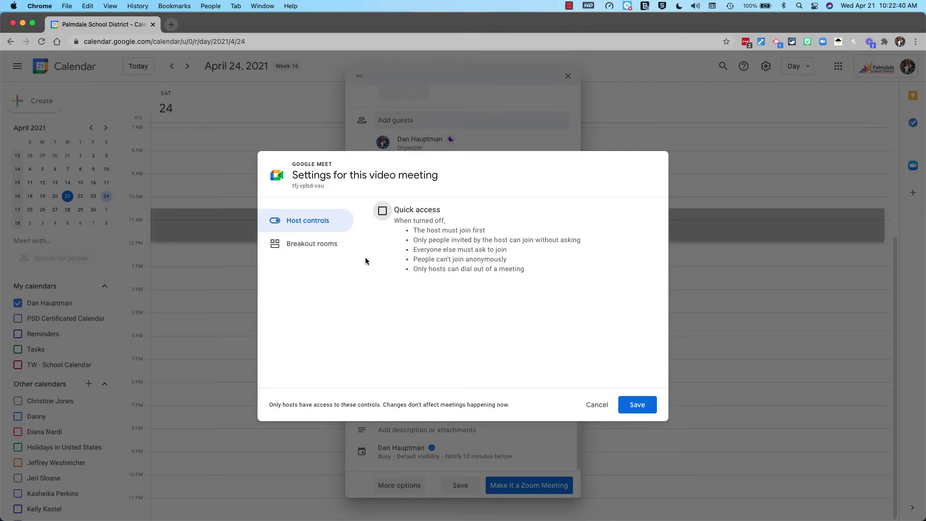
# - Review the video meeting's breakout rooms and clear both students' assignments, moving them back to the main call
pyautogui.click(300, 249)
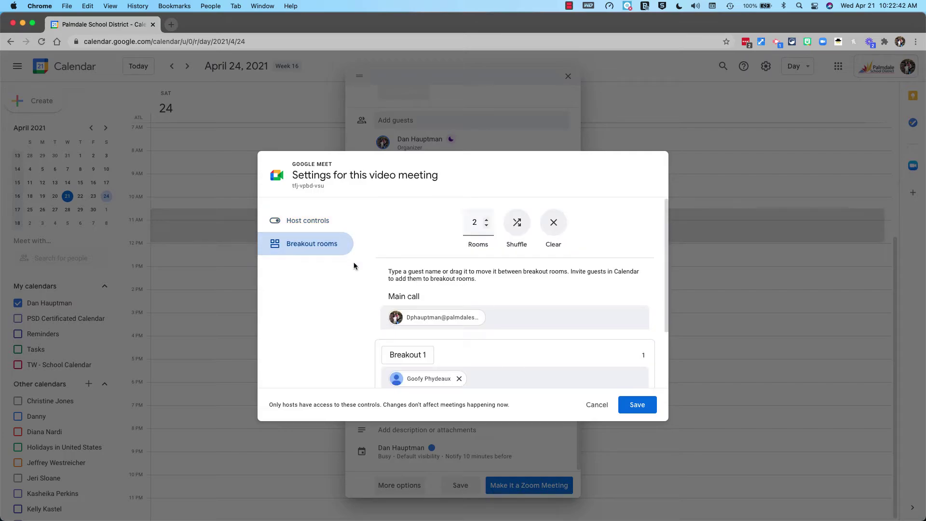
pyautogui.scroll(-2, 467, 278)
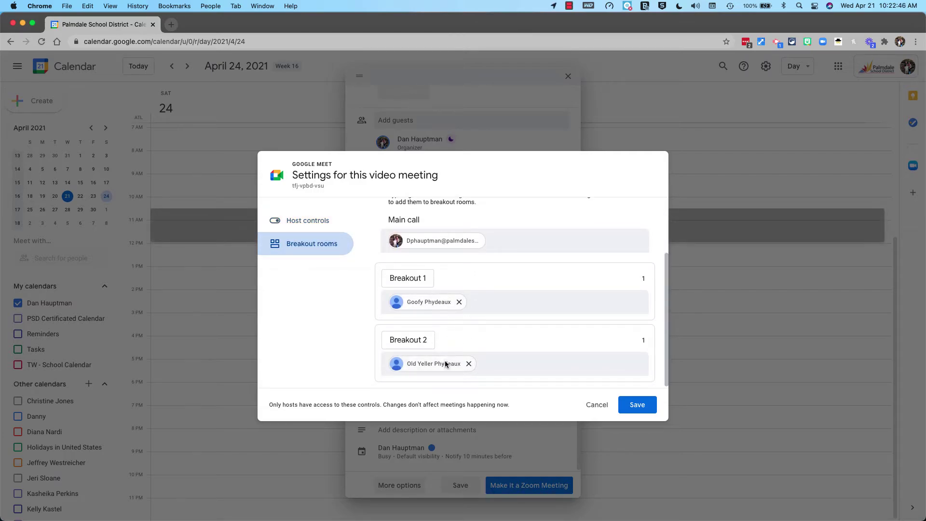
pyautogui.scroll(2, 482, 318)
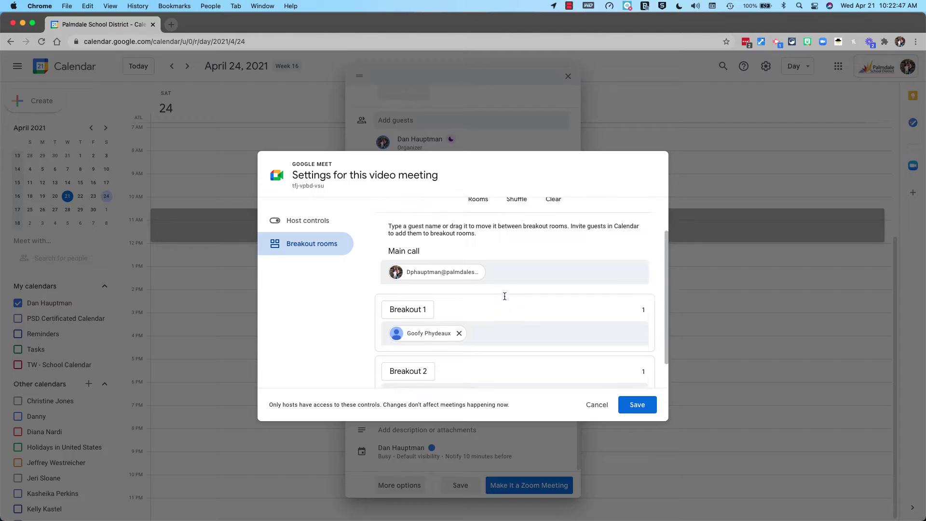
pyautogui.click(553, 209)
pyautogui.scroll(-2, 517, 266)
pyautogui.scroll(-1, 495, 294)
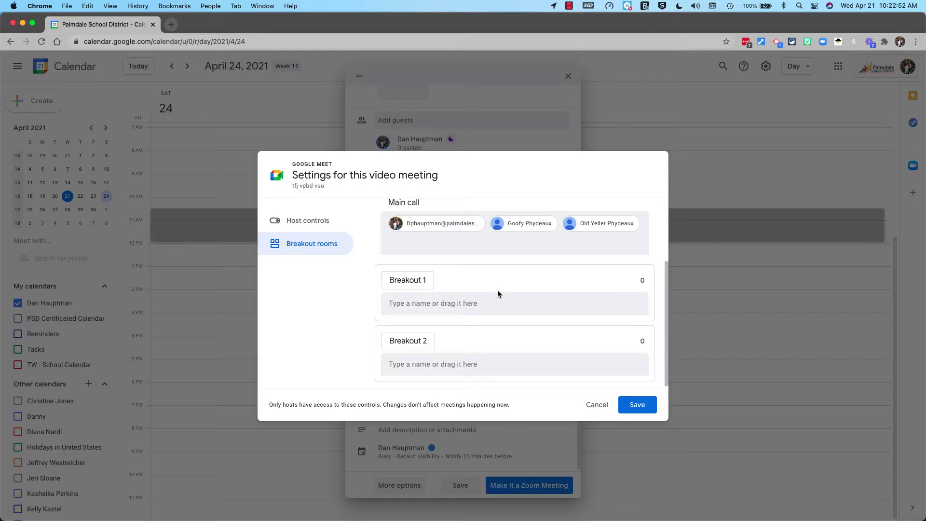
# - Assign the first student to Breakout 1 and the second student to Breakout 2
pyautogui.click(409, 282)
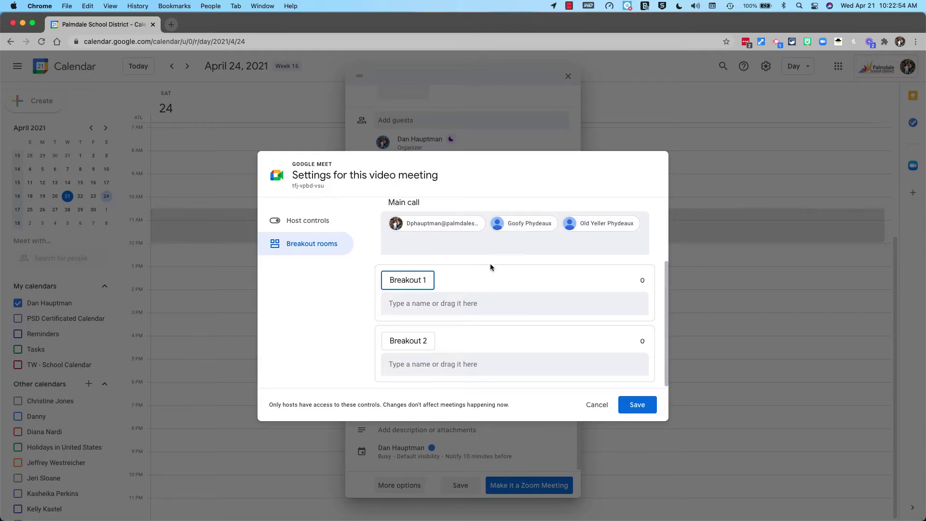
pyautogui.moveTo(513, 223); pyautogui.dragTo(459, 300)
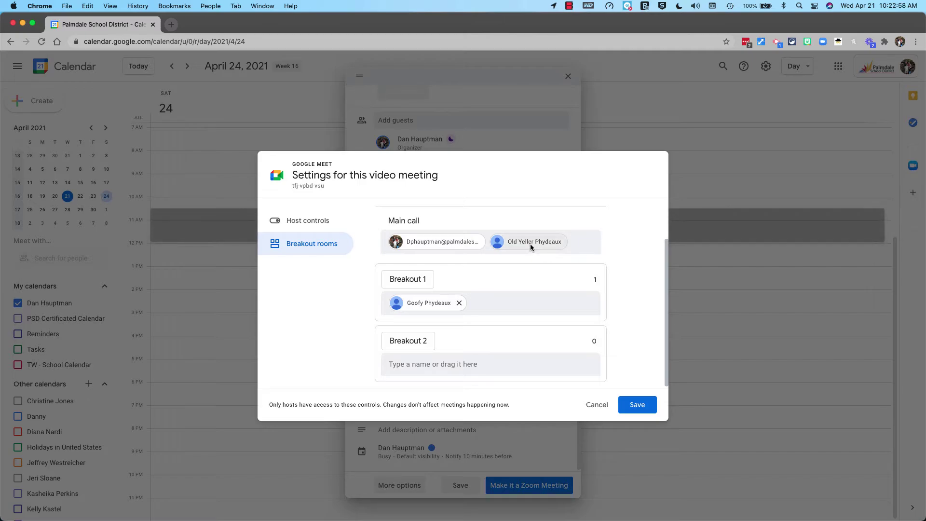
pyautogui.moveTo(531, 244); pyautogui.dragTo(457, 363)
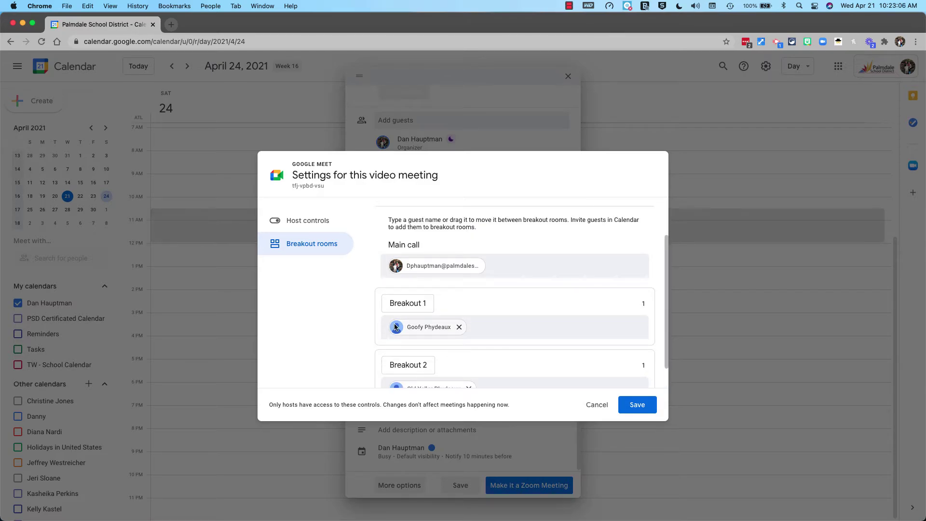
pyautogui.scroll(-1, 454, 325)
pyautogui.scroll(2, 452, 333)
pyautogui.scroll(1, 452, 333)
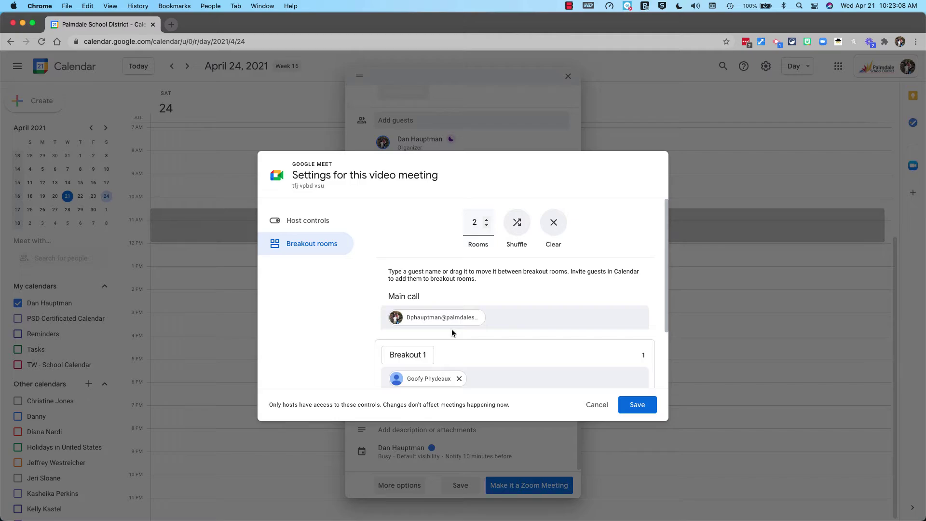
pyautogui.scroll(-2, 446, 354)
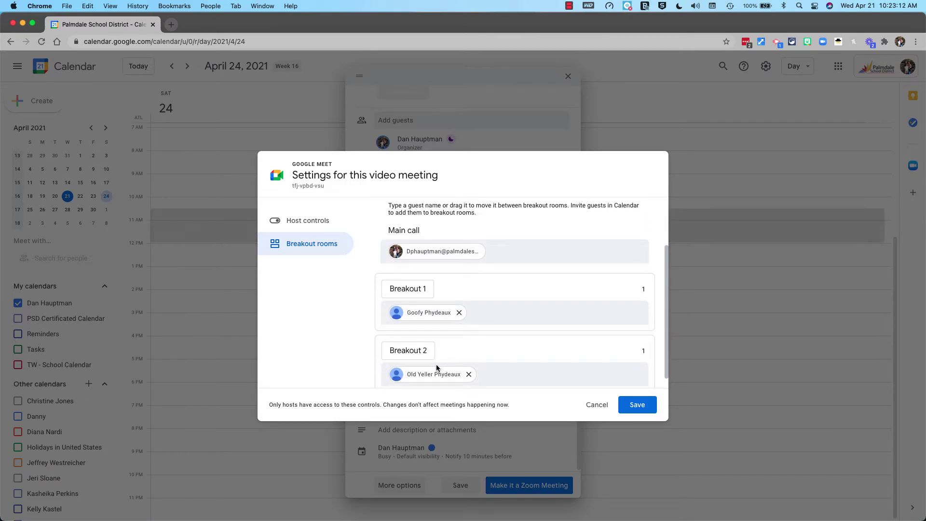
pyautogui.scroll(-1, 437, 368)
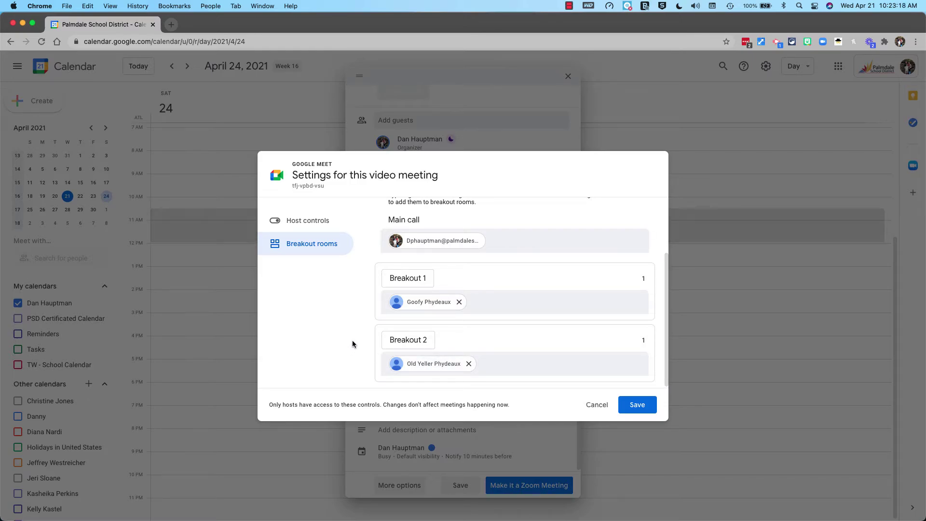
# - Try a different number of breakout rooms and return the count to 2
pyautogui.scroll(3, 459, 303)
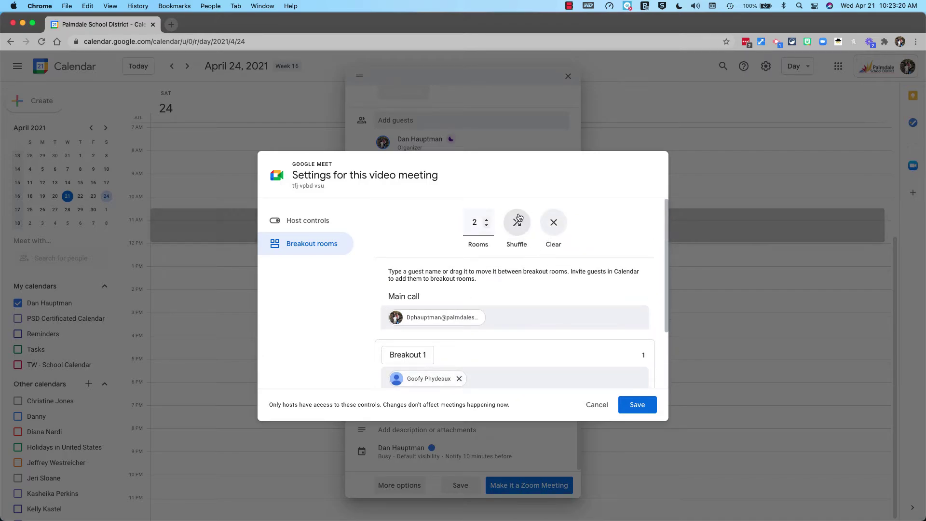
pyautogui.click(487, 227)
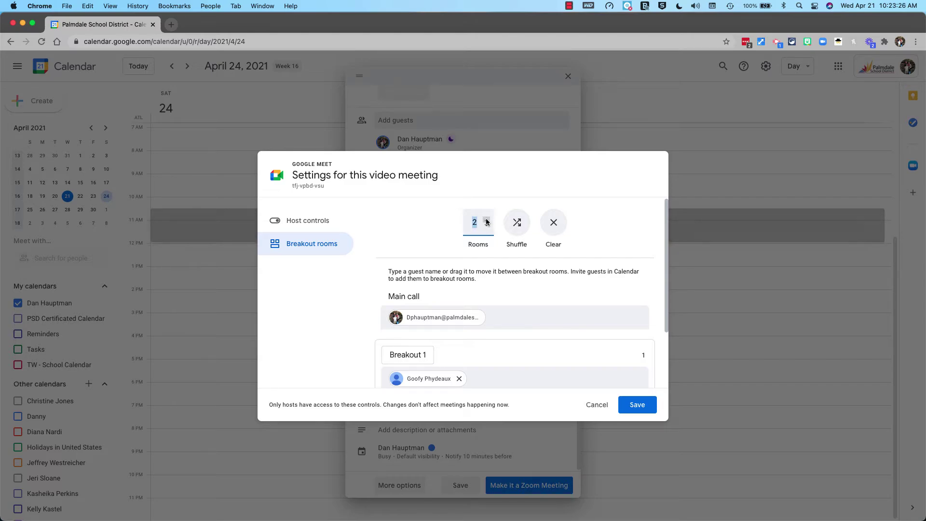
pyautogui.click(486, 220)
pyautogui.click(486, 225)
pyautogui.scroll(-3, 543, 274)
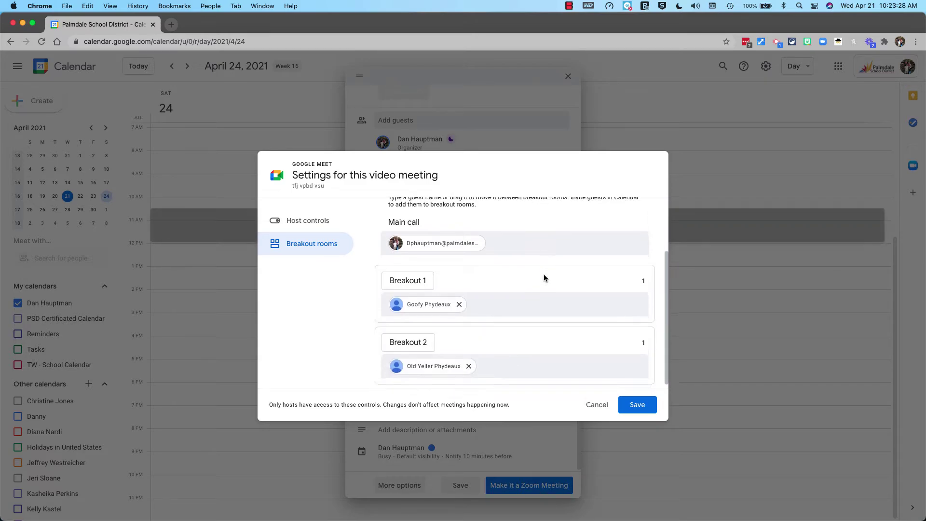
pyautogui.scroll(3, 542, 285)
pyautogui.scroll(-3, 542, 289)
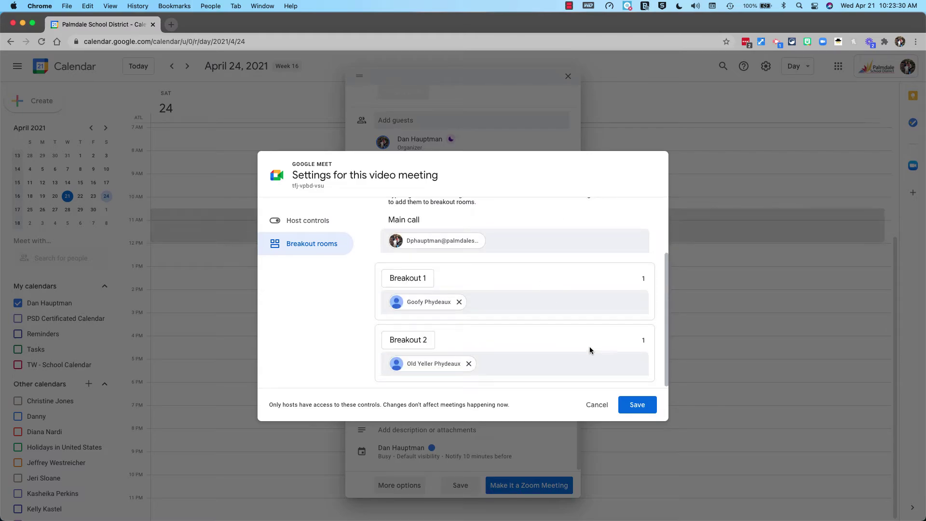
# - Save the video meeting settings, including host controls, and save the event without sending invitation emails to the guests
pyautogui.click(312, 223)
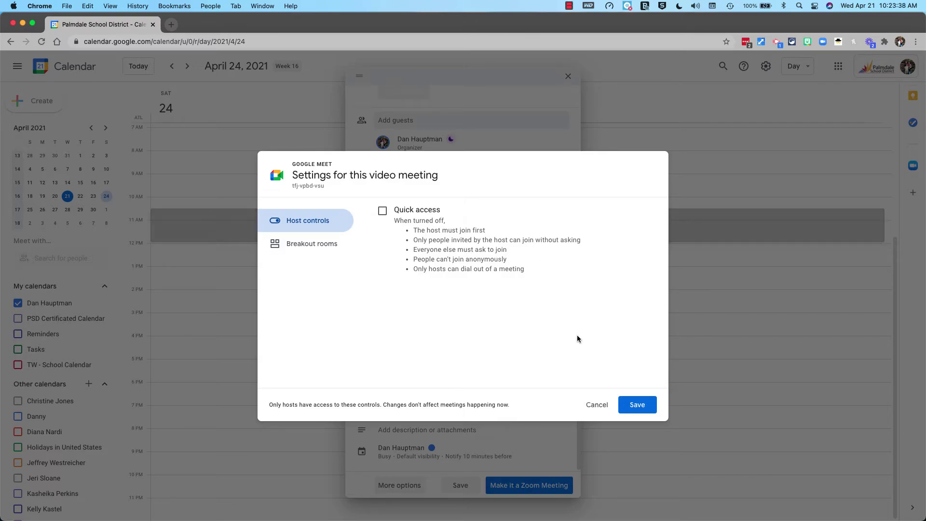
pyautogui.click(628, 405)
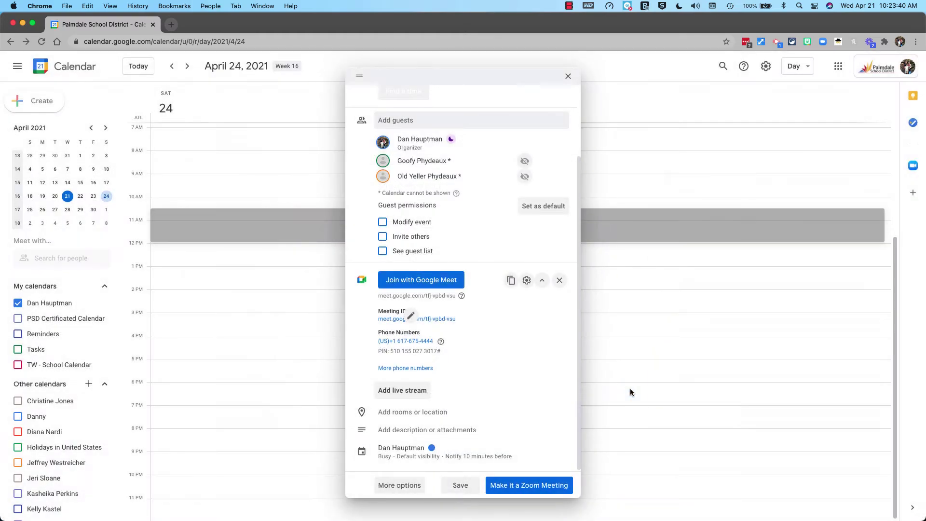
pyautogui.click(455, 483)
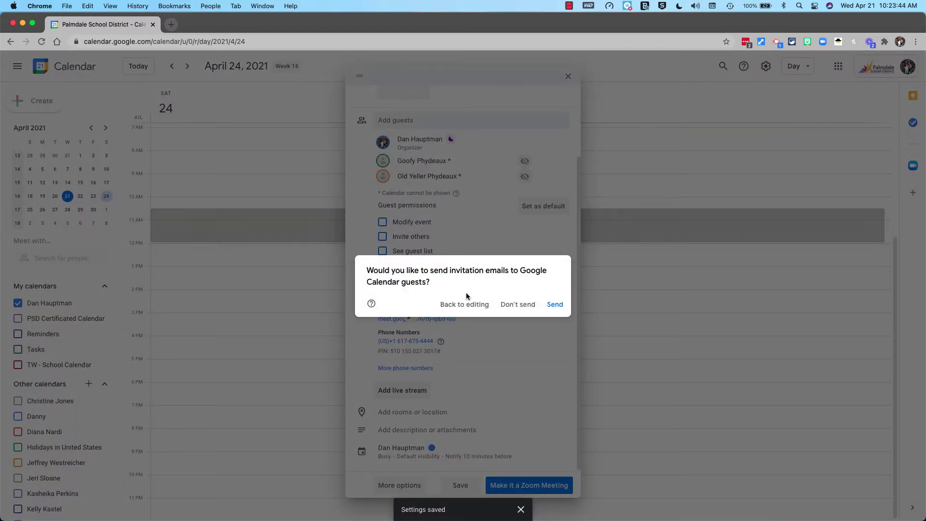
pyautogui.click(513, 309)
# - Open the saved Open Office event's details and copy its Google Meet joining information
pyautogui.click(212, 236)
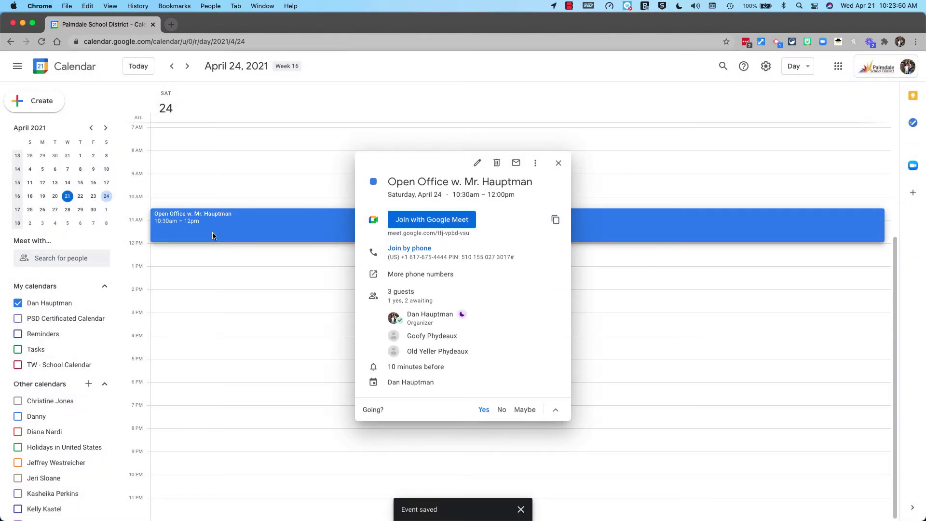
pyautogui.click(555, 220)
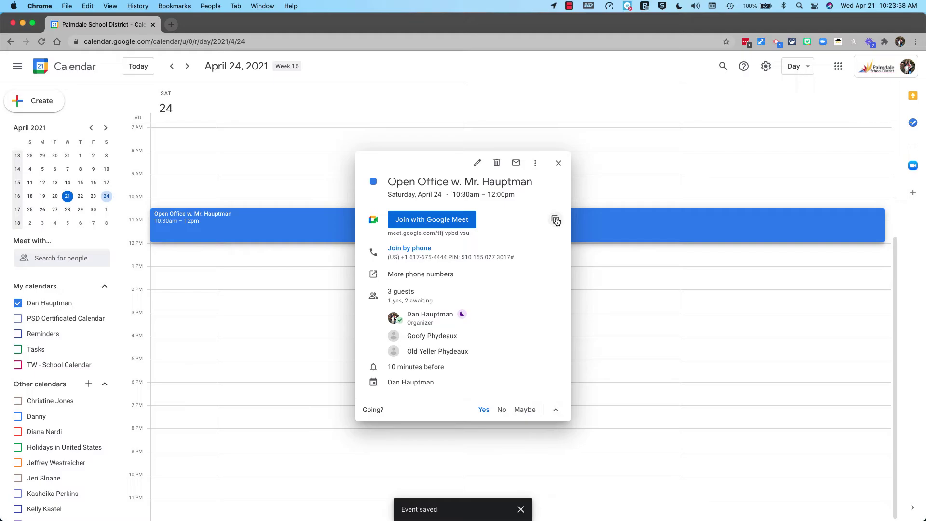
pyautogui.click(555, 220)
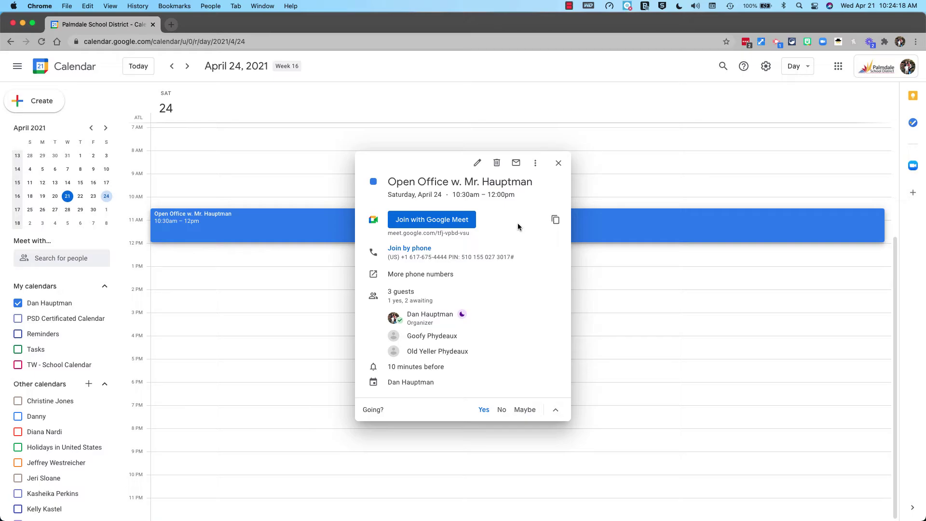
pyautogui.click(569, 6)
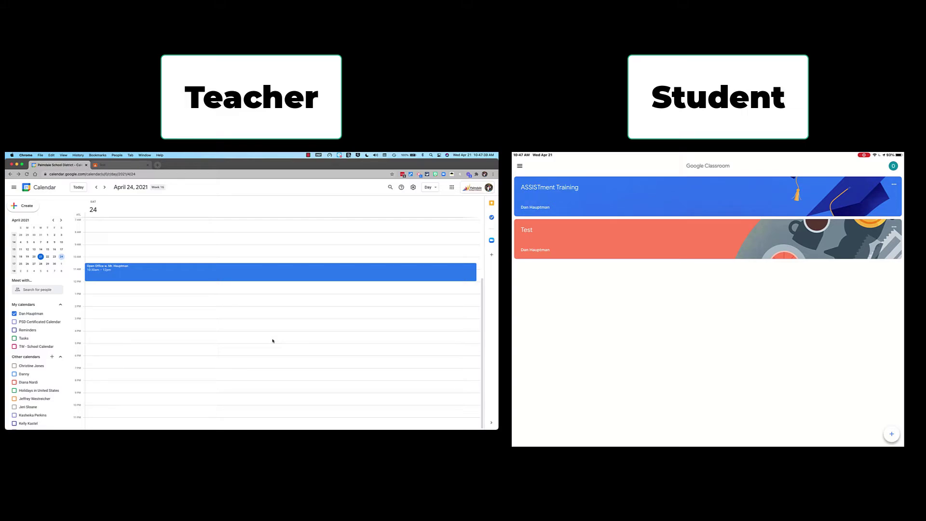
# - Open the Open Office event on April 24 and copy only its Google Meet link address
pyautogui.click(213, 275)
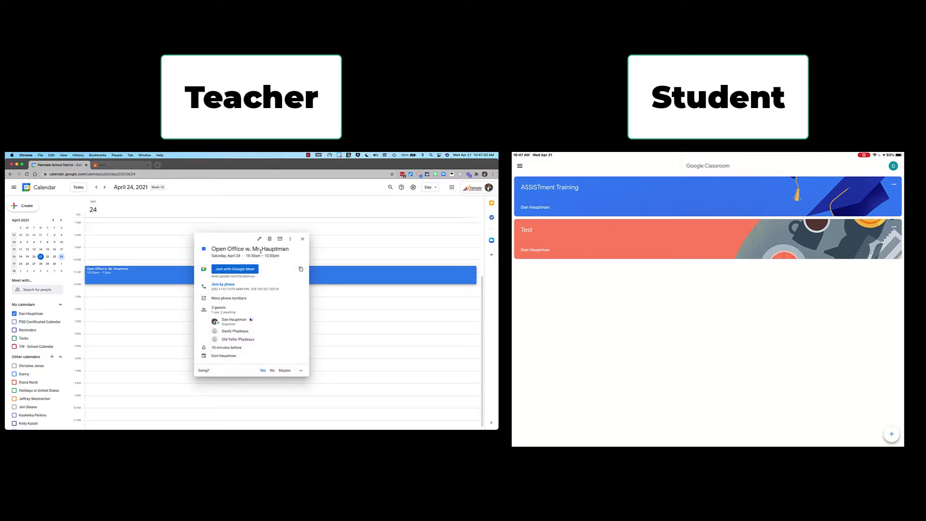
pyautogui.moveTo(211, 277); pyautogui.dragTo(254, 277)
pyautogui.rightClick(252, 277)
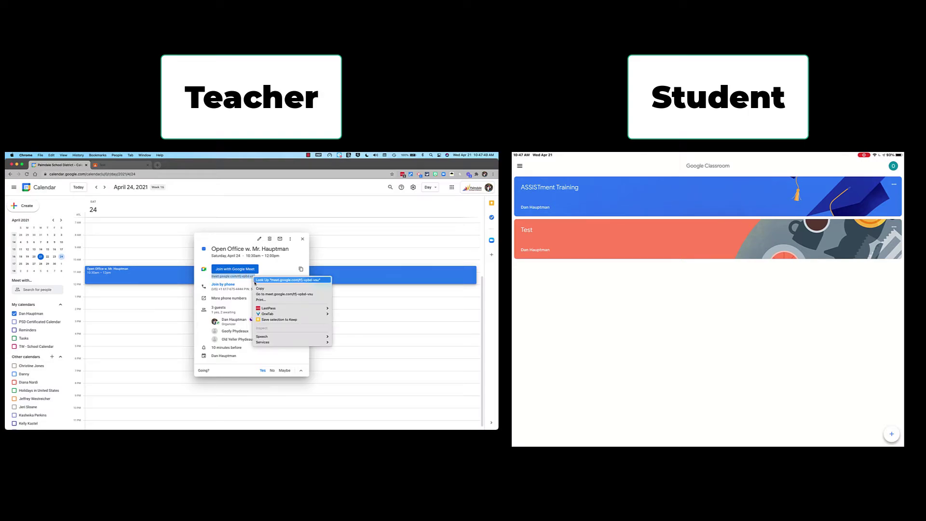
pyautogui.click(270, 284)
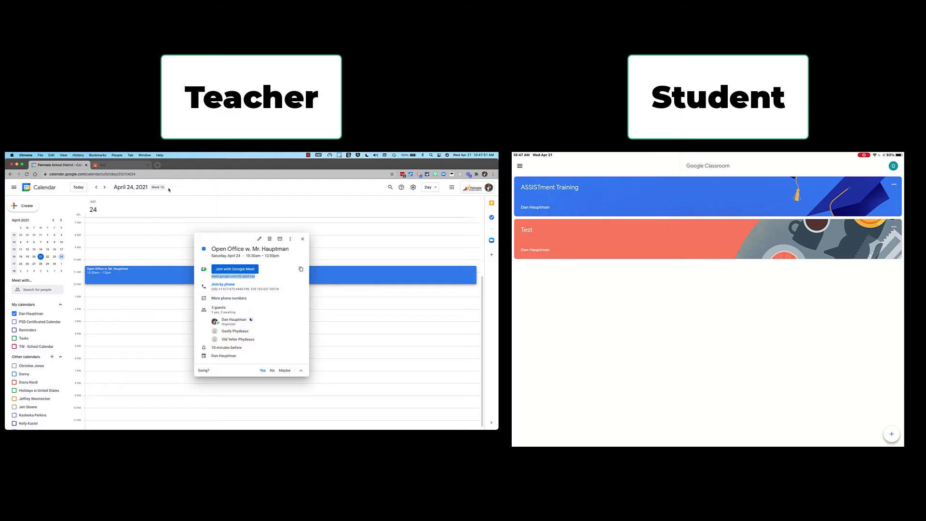
# - Switch to the Test class in Google Classroom and write the announcement "Please join me for math testing math facts"
pyautogui.click(129, 169)
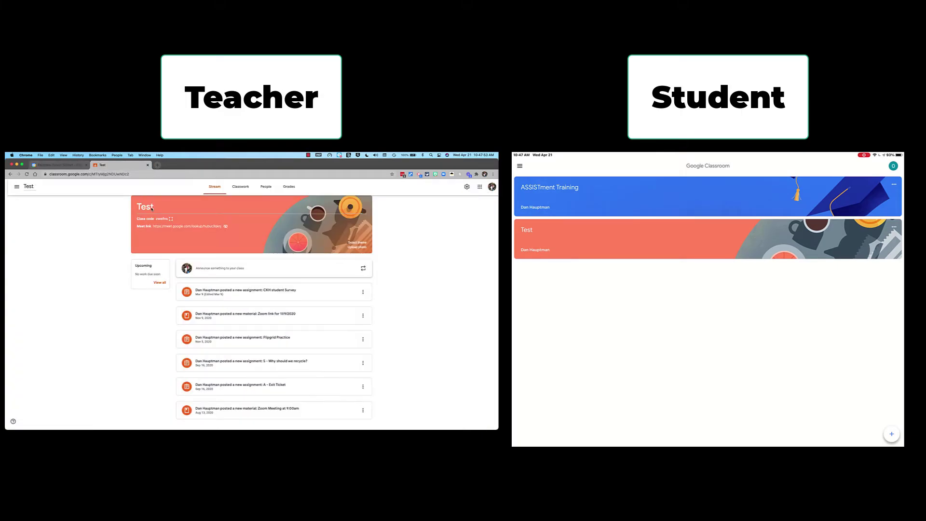
pyautogui.click(227, 269)
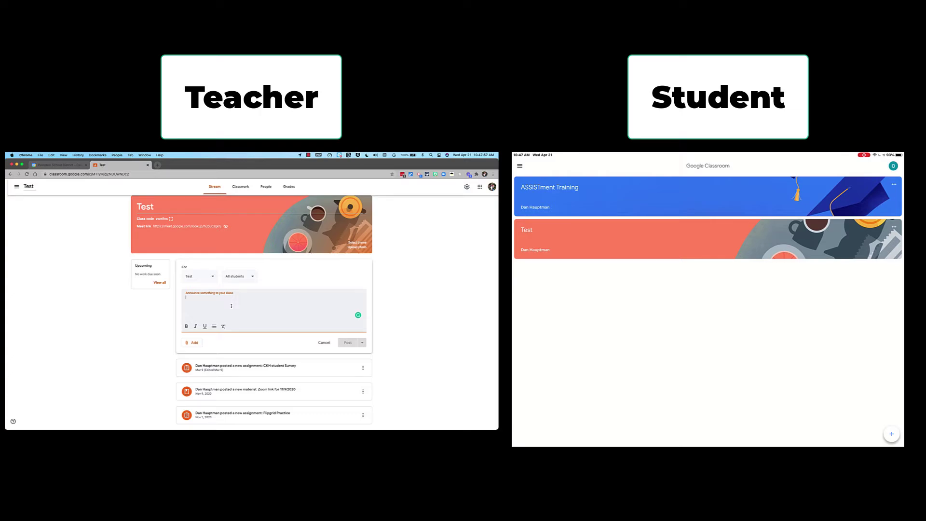
pyautogui.write('Please join me for')
pyautogui.write('math testing math facts')
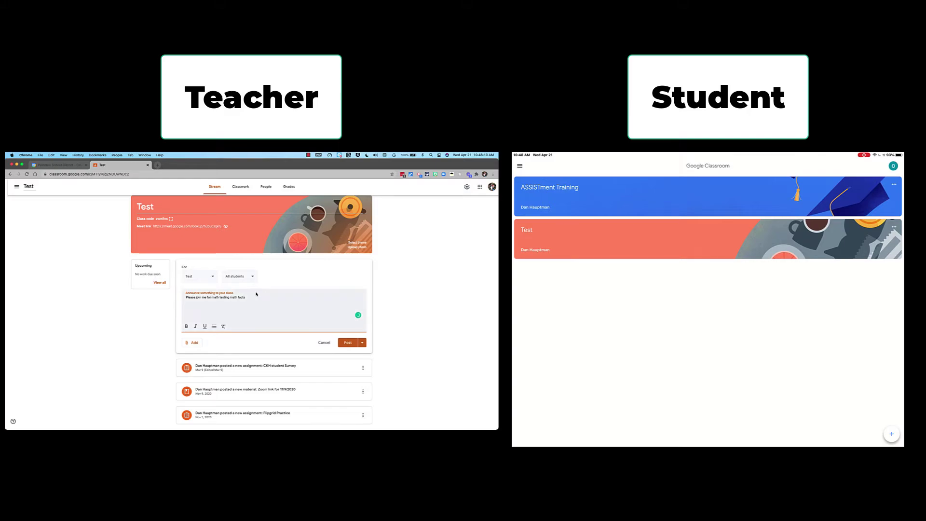
# - Clear the announcement's All students selection and reselect both students individually as recipients
pyautogui.click(238, 277)
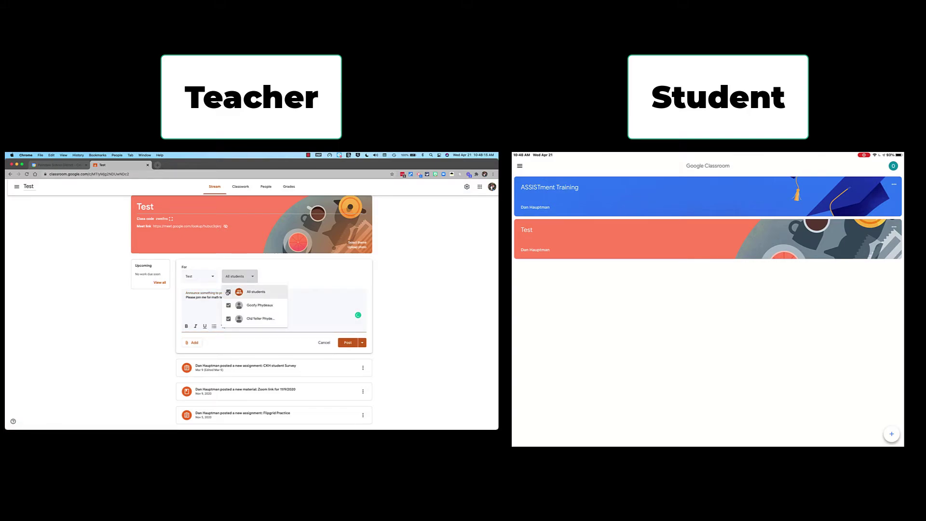
pyautogui.click(228, 292)
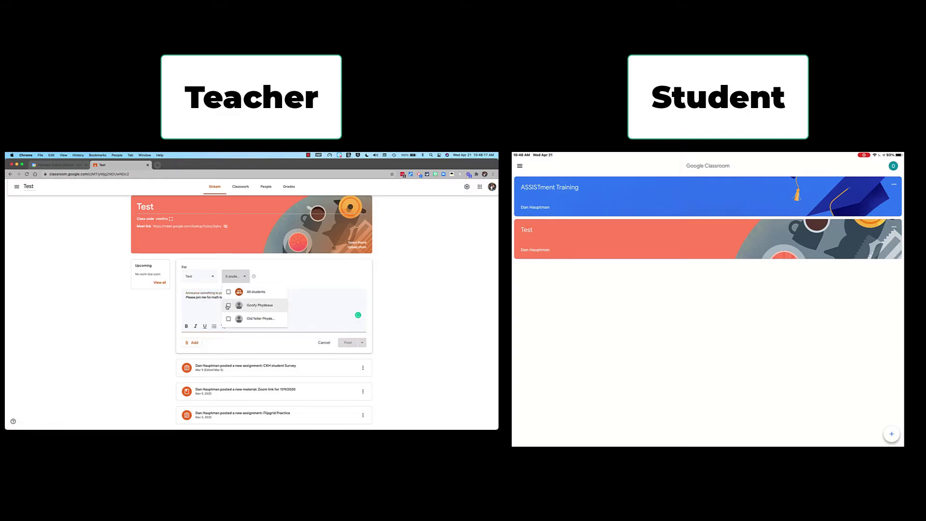
pyautogui.click(228, 306)
pyautogui.click(228, 318)
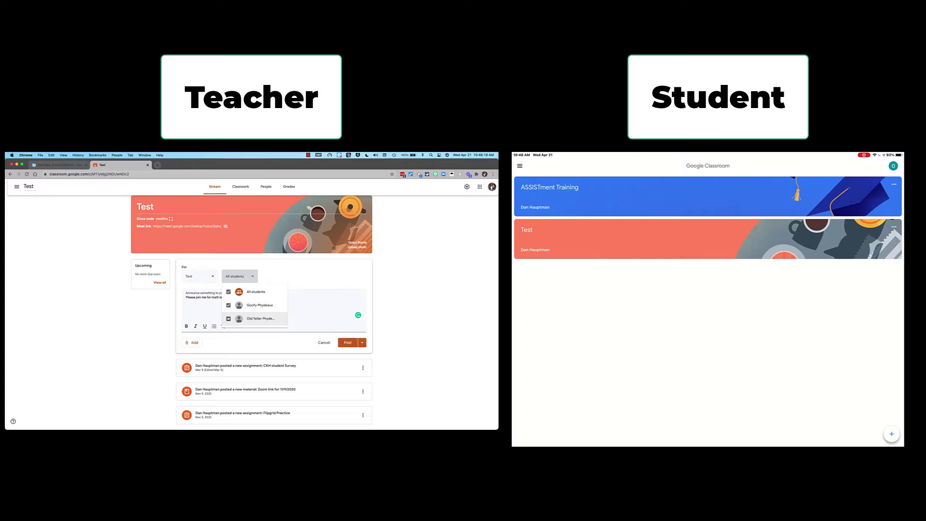
pyautogui.click(223, 334)
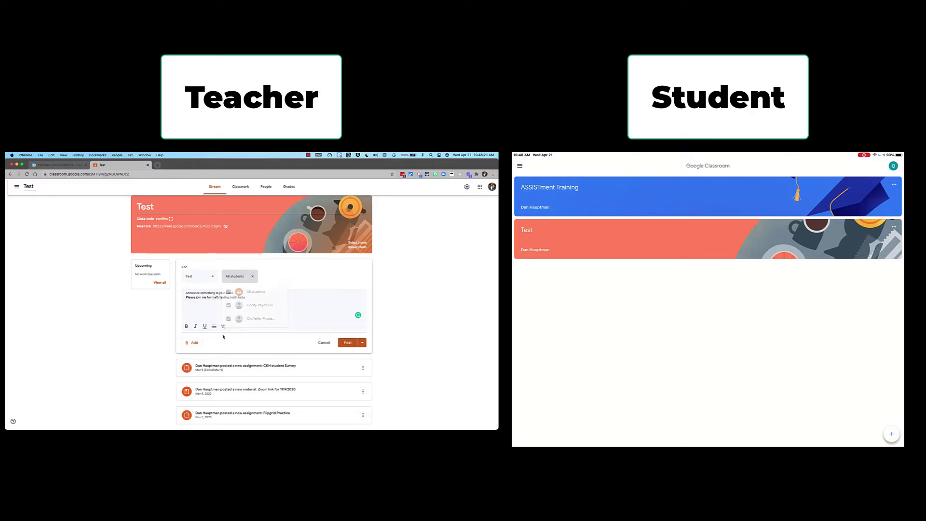
# - Start adding a link attachment to the class announcement
pyautogui.click(188, 343)
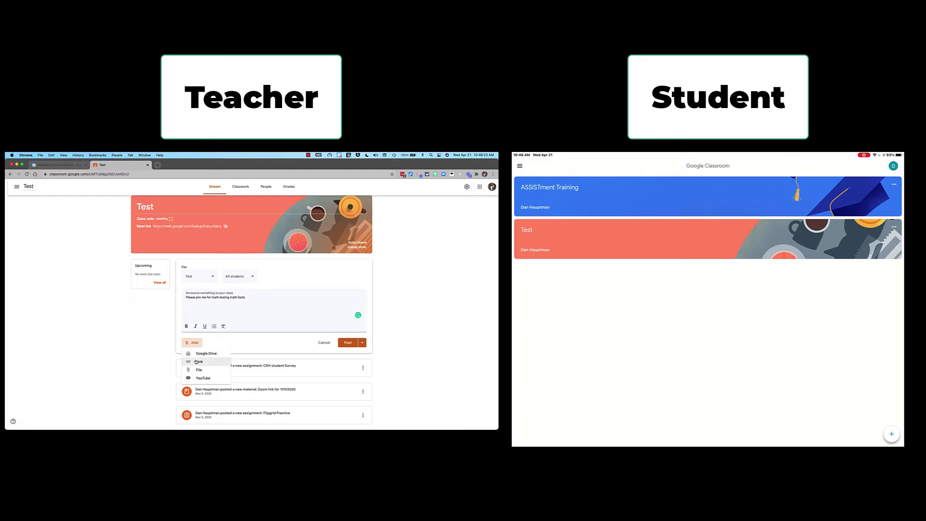
pyautogui.click(196, 362)
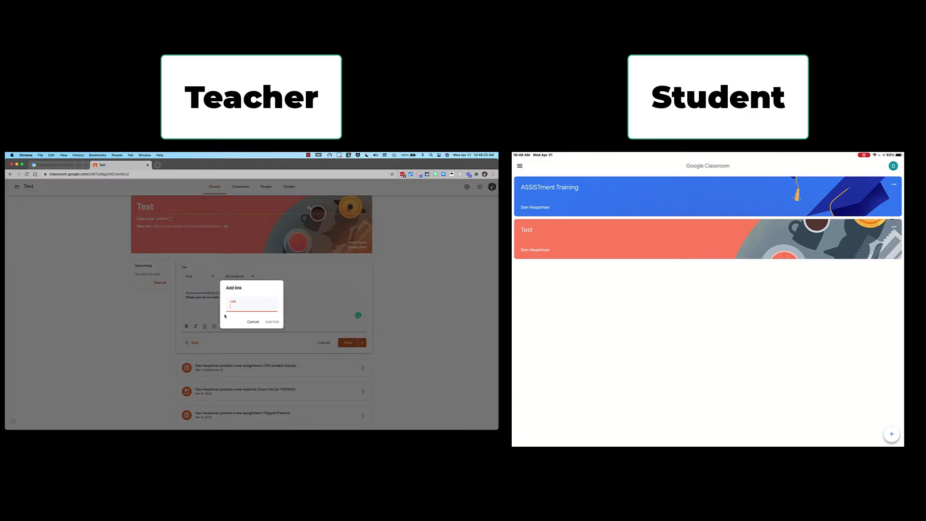